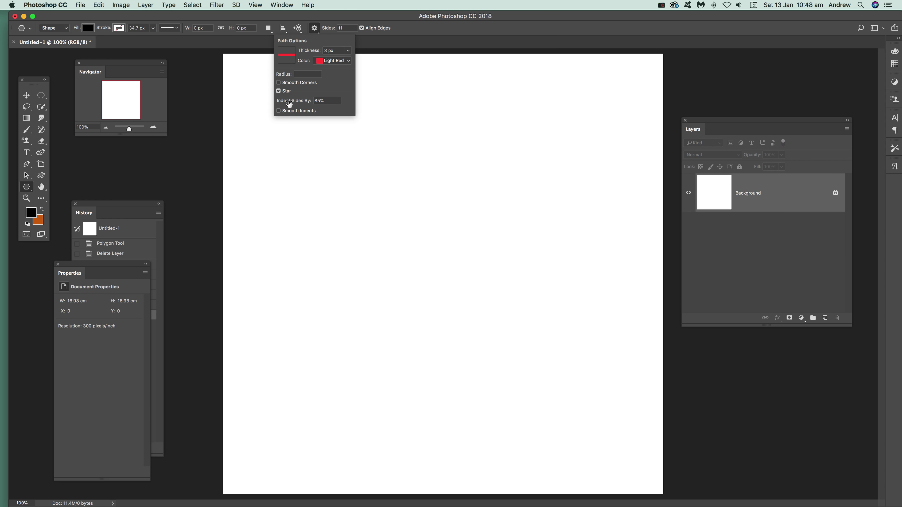
Draw an 11-pointed star about 815 px wide near the canvas centre with a 34% side indent, and delete it
{"action": "double_click", "coordinate": [327, 100]}
{"action": "type", "text": "34"}
{"action": "left_click", "coordinate": [419, 254]}
{"action": "left_click_drag", "start_coordinate": [418, 263], "coordinate": [490, 299]}
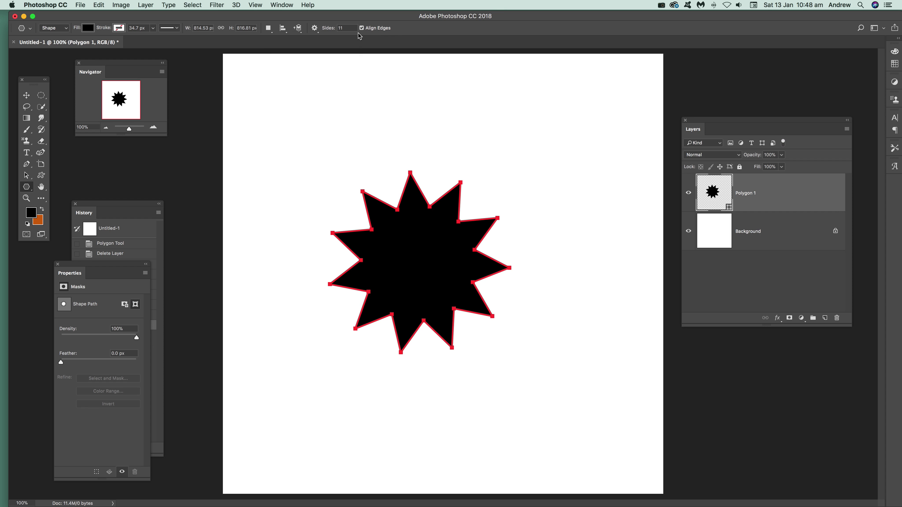
{"action": "key", "text": "BackSpace"}
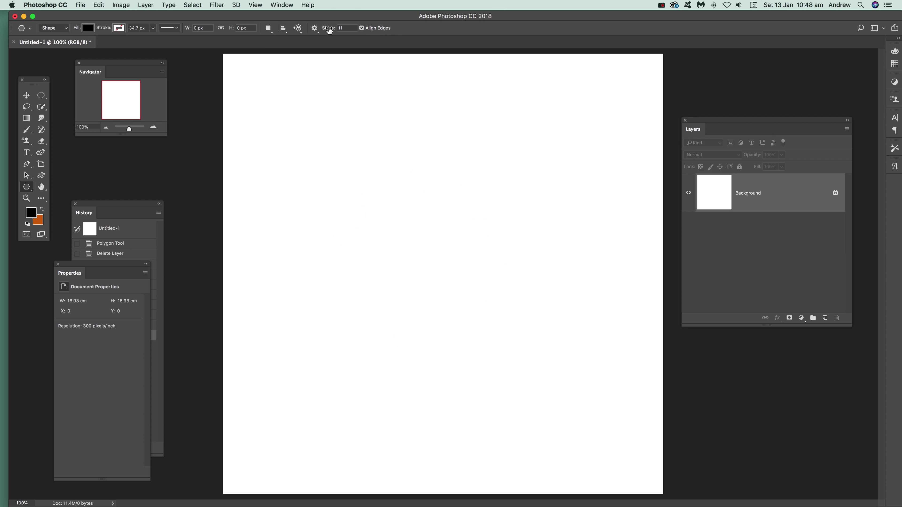
Draw six 11-pointed stars of varying sizes across the canvas with a 92% side indent, and revert the document to its opening state
{"action": "left_click", "coordinate": [316, 33]}
{"action": "left_click_drag", "start_coordinate": [300, 103], "coordinate": [327, 104]}
{"action": "left_click_drag", "start_coordinate": [441, 278], "coordinate": [577, 413]}
{"action": "left_click_drag", "start_coordinate": [318, 242], "coordinate": [405, 253]}
{"action": "left_click_drag", "start_coordinate": [415, 153], "coordinate": [481, 219]}
{"action": "left_click_drag", "start_coordinate": [556, 183], "coordinate": [604, 231]}
{"action": "left_click_drag", "start_coordinate": [566, 379], "coordinate": [606, 419]}
{"action": "left_click_drag", "start_coordinate": [425, 377], "coordinate": [474, 423]}
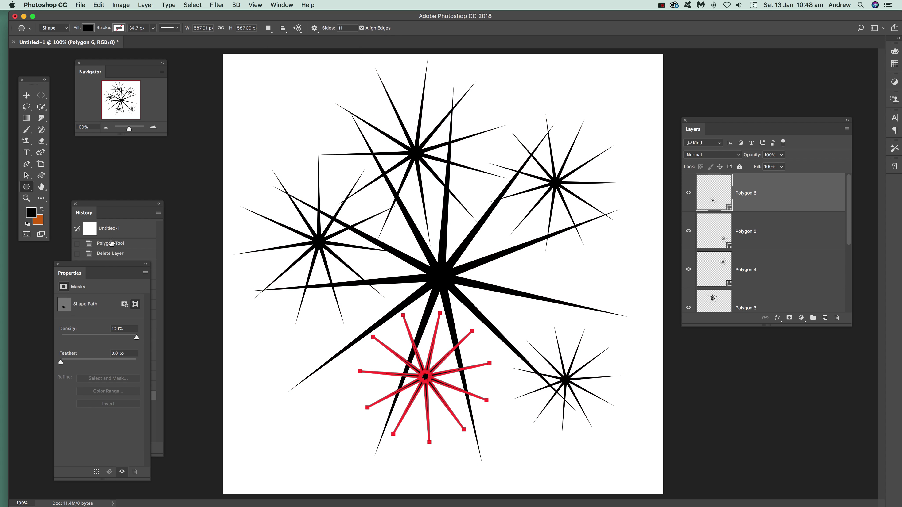
{"action": "left_click", "coordinate": [116, 210]}
{"action": "left_click", "coordinate": [119, 230]}
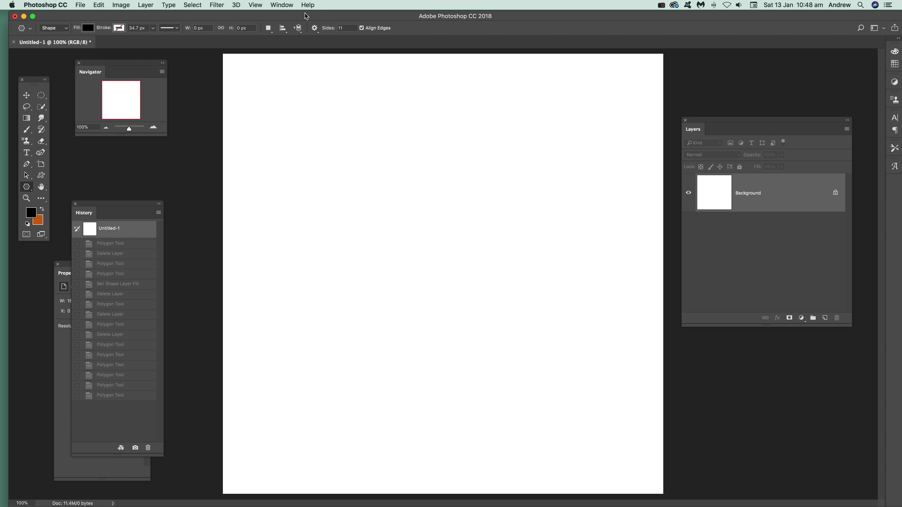
Draw a large 34-pointed star near the canvas centre, and delete its layer
{"action": "left_click_drag", "start_coordinate": [329, 33], "coordinate": [341, 39]}
{"action": "left_click_drag", "start_coordinate": [446, 221], "coordinate": [616, 307]}
{"action": "key", "text": "BackSpace"}
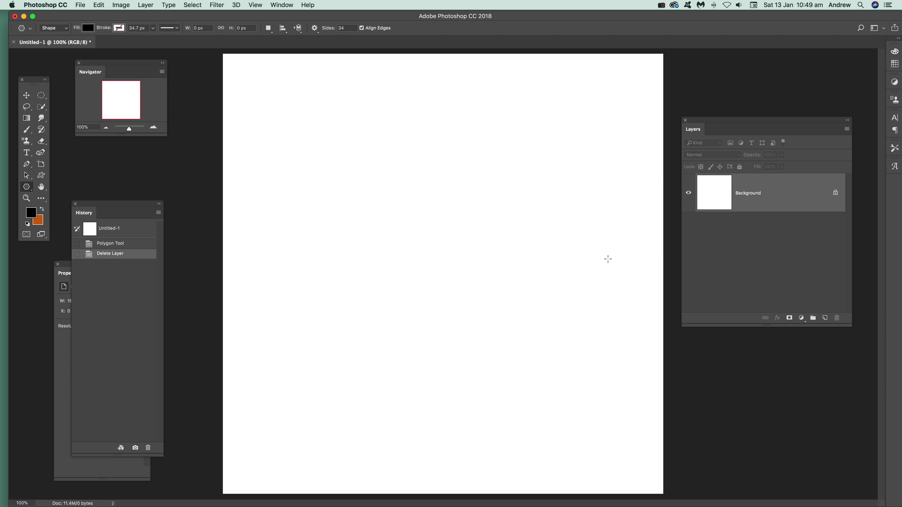
Draw an 11-pointed star about 1106 px wide with smooth indents and a 92% side indent, and delete it
{"action": "left_click", "coordinate": [318, 32]}
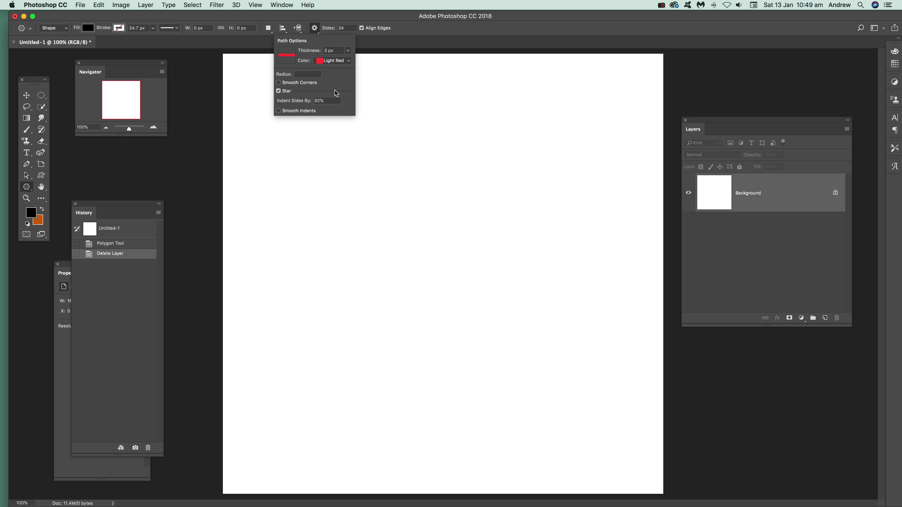
{"action": "left_click_drag", "start_coordinate": [330, 28], "coordinate": [321, 31]}
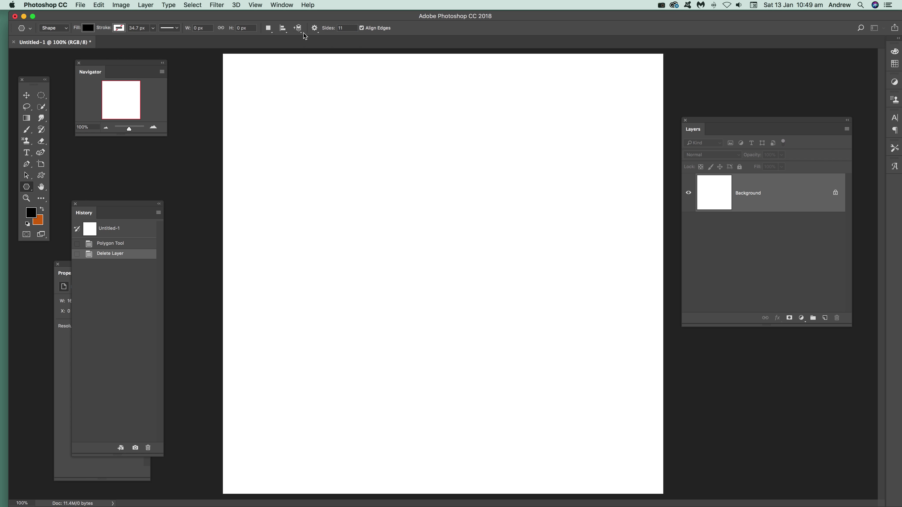
{"action": "left_click", "coordinate": [314, 29]}
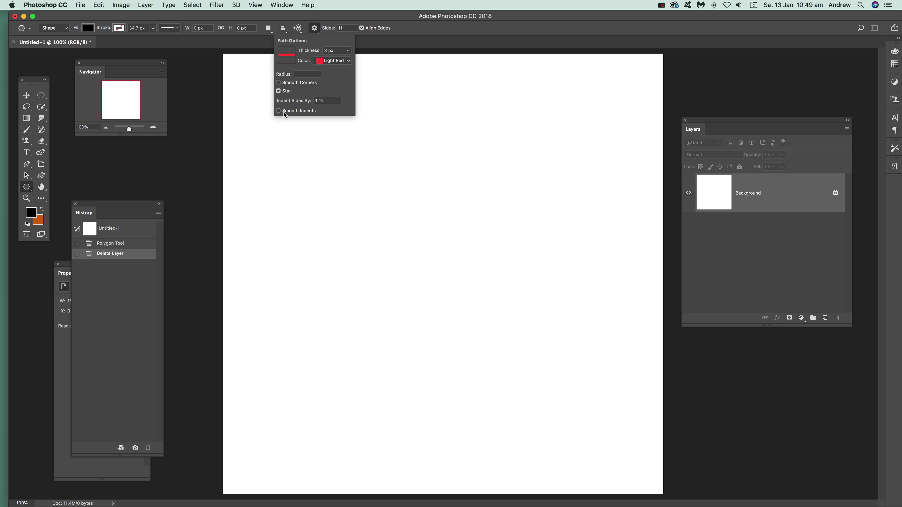
{"action": "left_click_drag", "start_coordinate": [442, 281], "coordinate": [525, 345]}
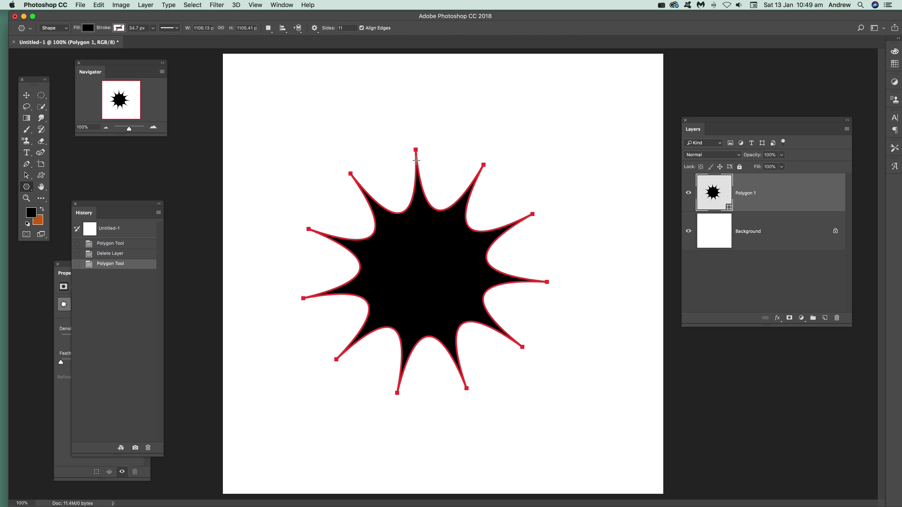
{"action": "key", "text": "Delete"}
Set the side indent to 47%, draw a smooth-indented star about 1082 px wide, and delete it
{"action": "left_click", "coordinate": [315, 29]}
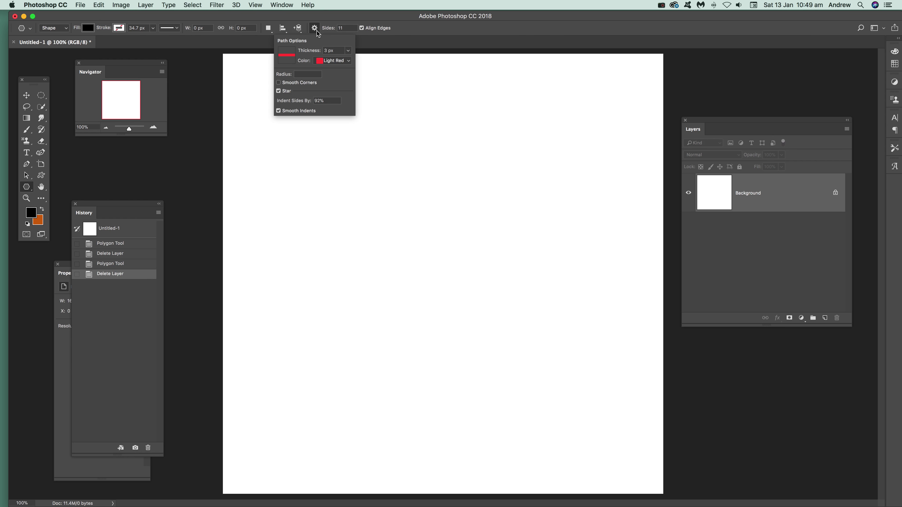
{"action": "left_click_drag", "start_coordinate": [312, 104], "coordinate": [292, 104]}
{"action": "left_click_drag", "start_coordinate": [415, 247], "coordinate": [508, 329]}
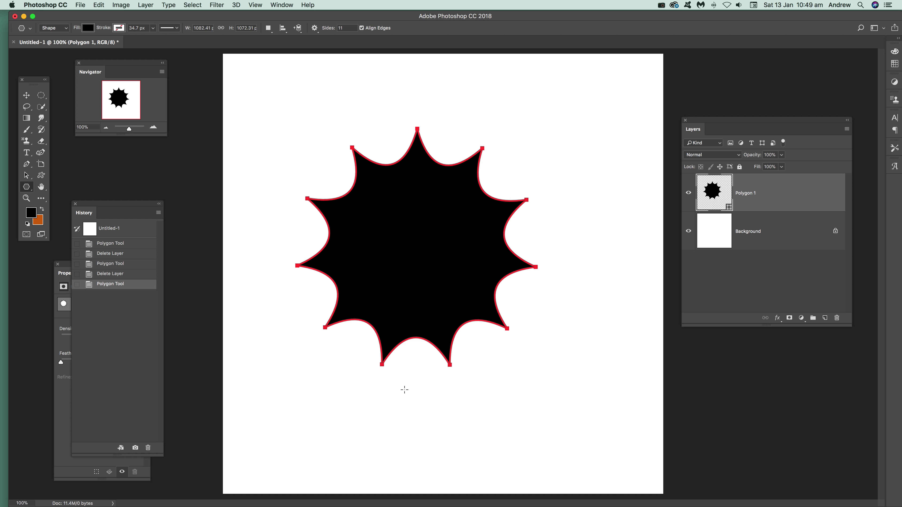
{"action": "key", "text": "Delete"}
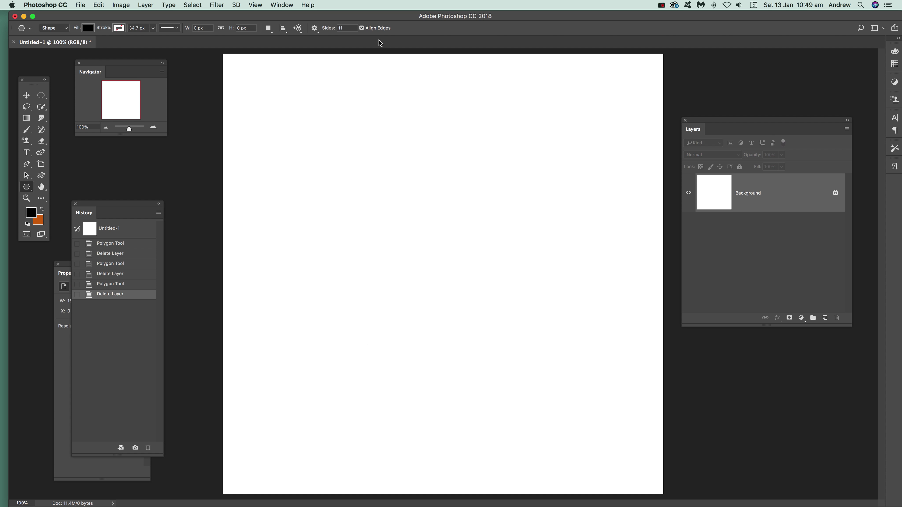
Replace smooth indents with smooth corners, draw a petal-like star about 827 px wide, and delete it
{"action": "left_click", "coordinate": [315, 32]}
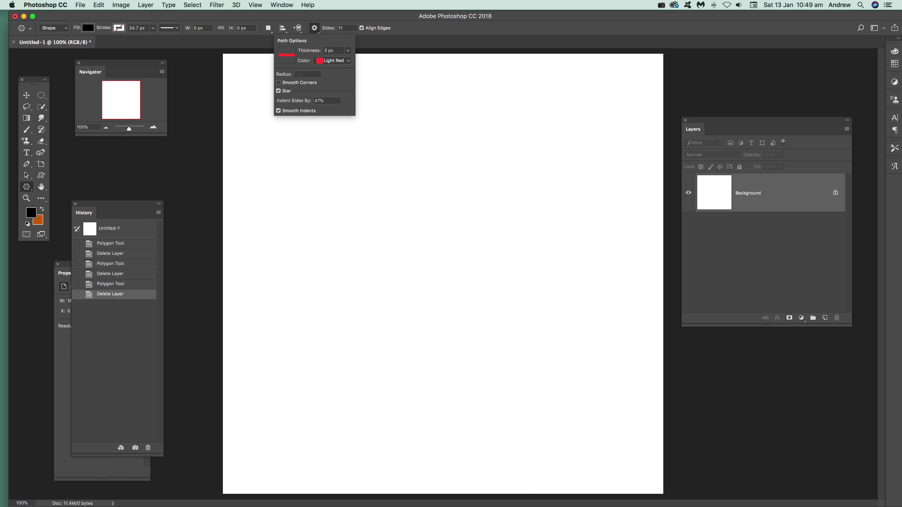
{"action": "left_click", "coordinate": [279, 111]}
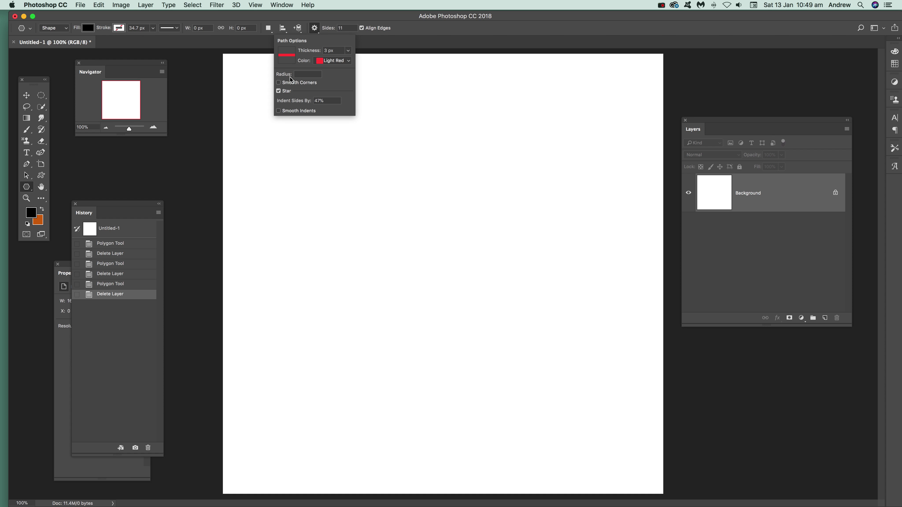
{"action": "left_click", "coordinate": [279, 82]}
{"action": "left_click_drag", "start_coordinate": [452, 297], "coordinate": [540, 320]}
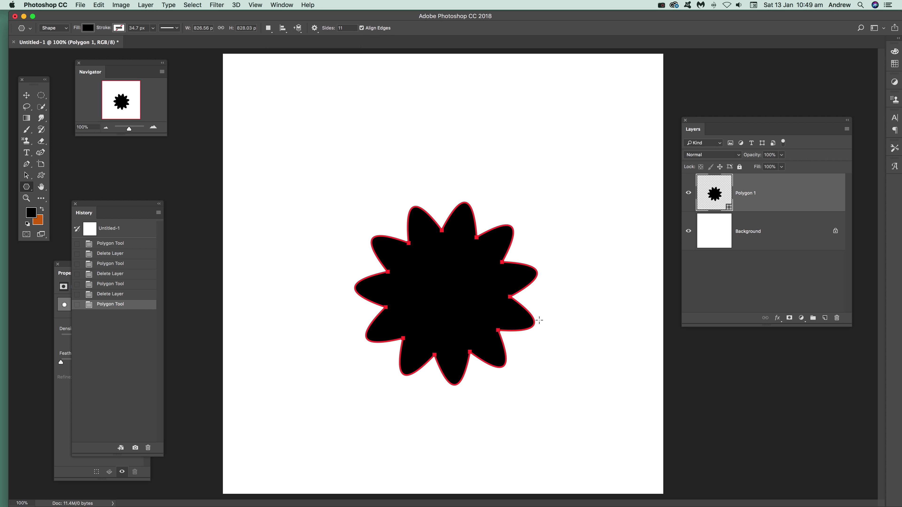
{"action": "key", "text": "Delete"}
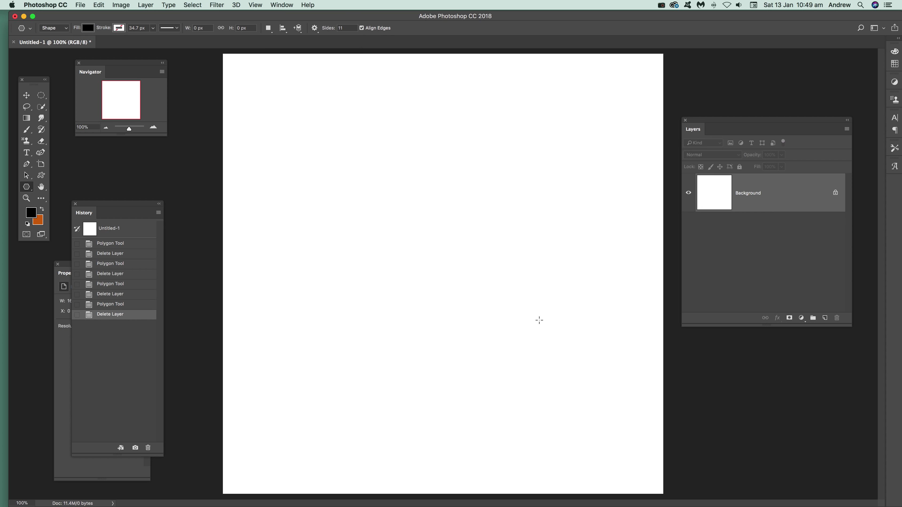
Draw a 20-sided star about 1416 px wide with smooth corners and an 82% side indent, and delete it
{"action": "left_click", "coordinate": [315, 28]}
{"action": "mouse_move", "coordinate": [313, 105]}
{"action": "left_mouse_down"}
{"action": "mouse_move", "coordinate": [299, 103]}
{"action": "mouse_move", "coordinate": [308, 103]}
{"action": "left_mouse_up"}
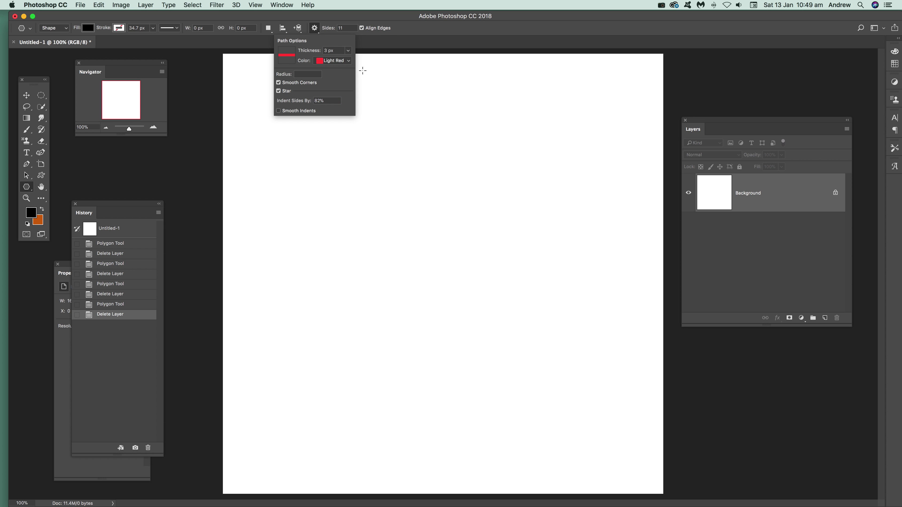
{"action": "left_click_drag", "start_coordinate": [327, 30], "coordinate": [337, 31]}
{"action": "left_click_drag", "start_coordinate": [414, 254], "coordinate": [604, 434]}
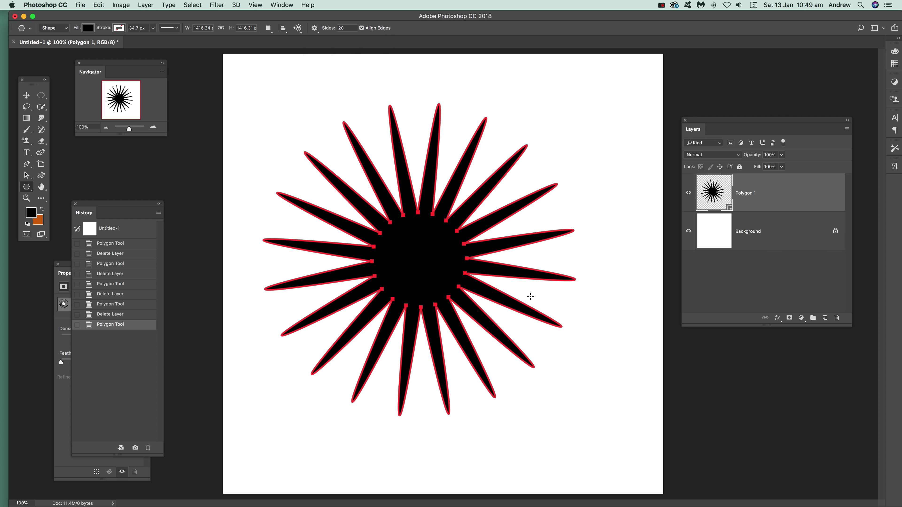
{"action": "key", "text": "BackSpace"}
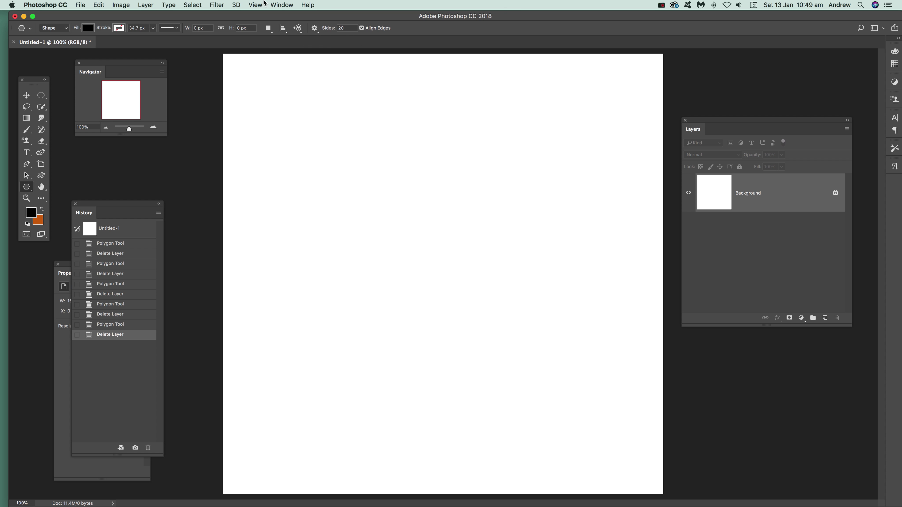
Turn off smooth corners, draw a sharp 20-pointed star about 1619 px wide, and delete it
{"action": "left_click", "coordinate": [314, 27]}
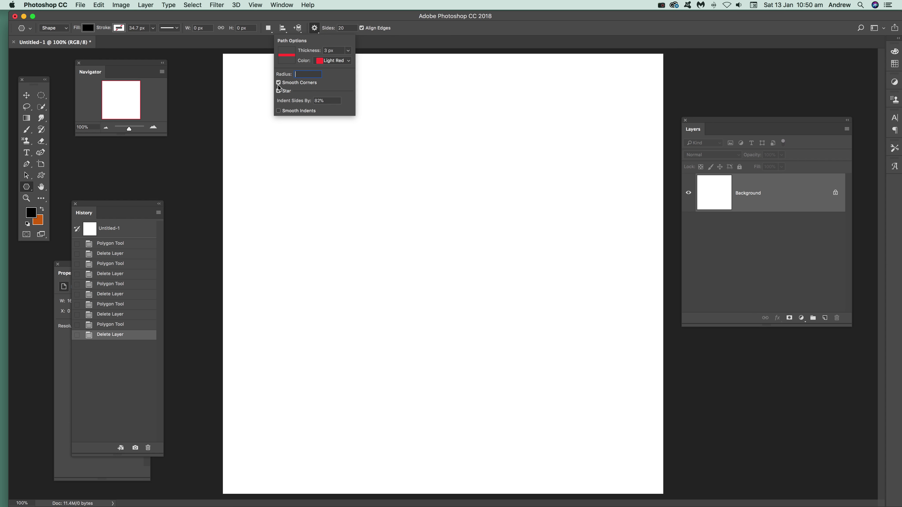
{"action": "left_click_drag", "start_coordinate": [441, 243], "coordinate": [579, 355]}
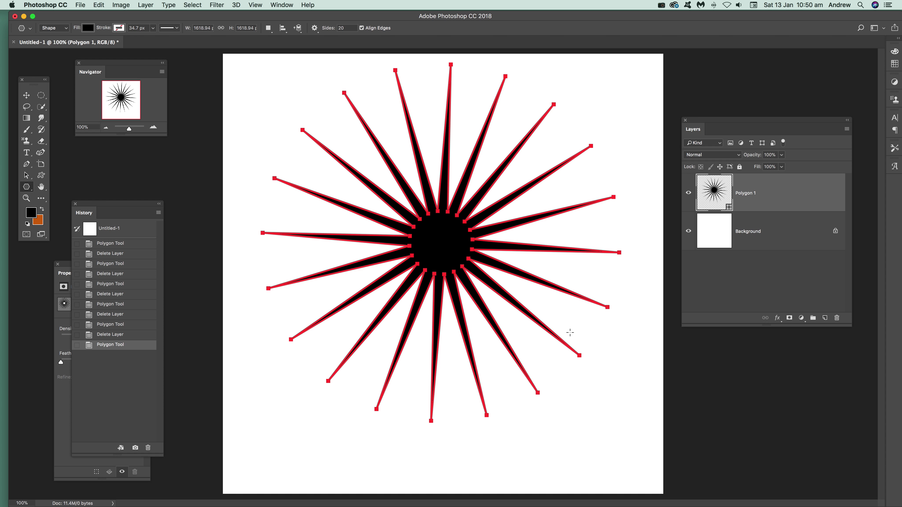
{"action": "key", "text": "BackSpace"}
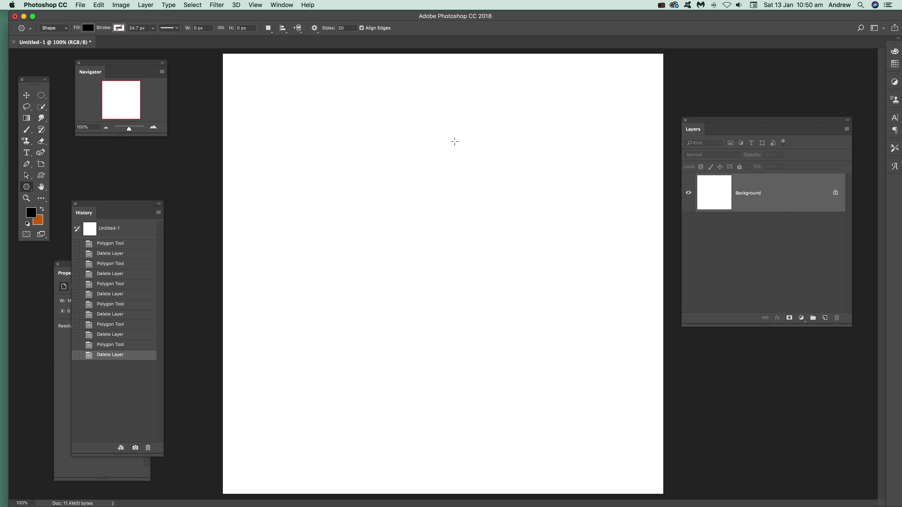
Reduce the side indent and draw two nearly concentric 20-pointed stars, the smaller one about 913 px wide
{"action": "left_click", "coordinate": [320, 34]}
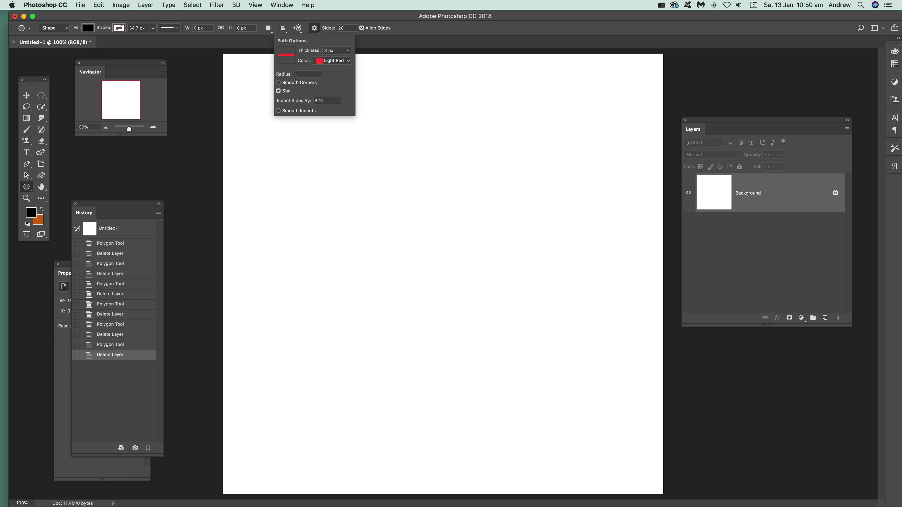
{"action": "left_click", "coordinate": [300, 104]}
{"action": "key", "text": "Return"}
{"action": "left_click_drag", "start_coordinate": [418, 268], "coordinate": [529, 378]}
{"action": "left_click_drag", "start_coordinate": [420, 273], "coordinate": [496, 338]}
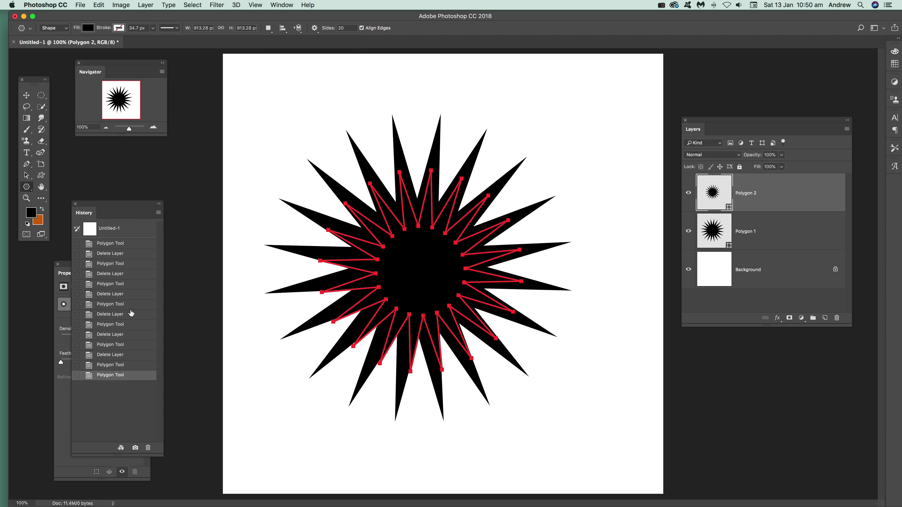
Change the smaller star's fill colour to light orange
{"action": "left_click", "coordinate": [87, 29]}
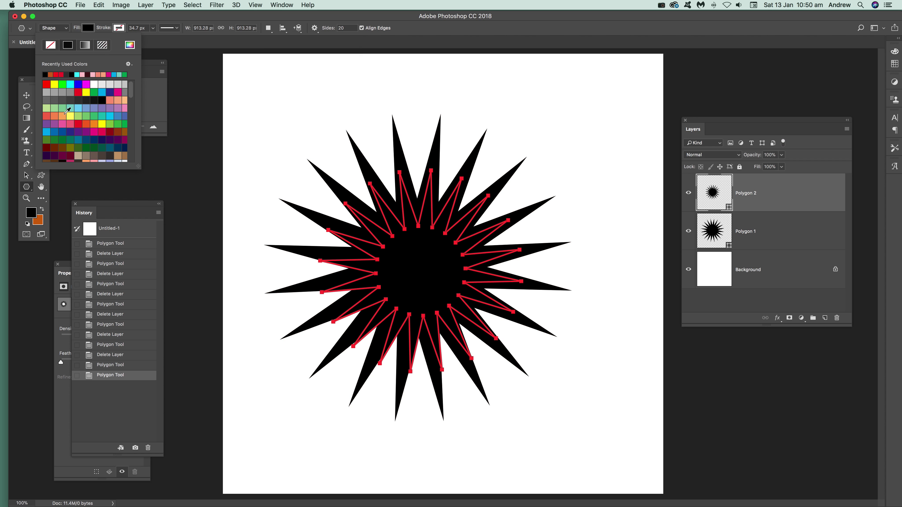
{"action": "left_click", "coordinate": [68, 113]}
{"action": "left_click", "coordinate": [435, 28]}
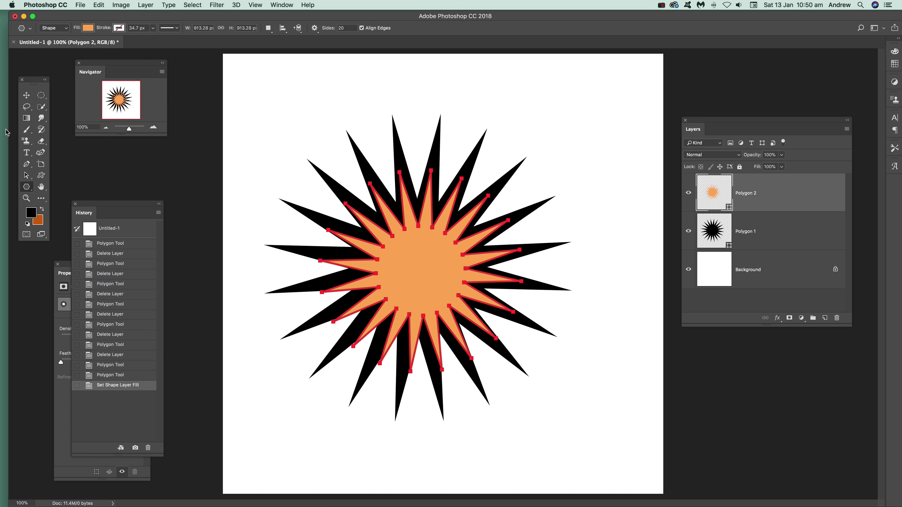
Select both stars with the Move tool and align their vertical and horizontal centers
{"action": "left_click", "coordinate": [26, 95]}
{"action": "left_click_drag", "start_coordinate": [292, 113], "coordinate": [649, 484]}
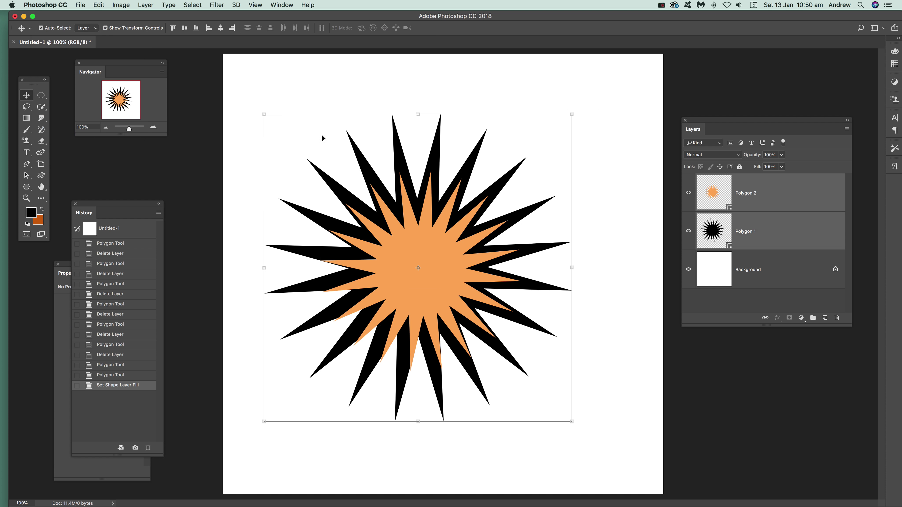
{"action": "left_click", "coordinate": [185, 28]}
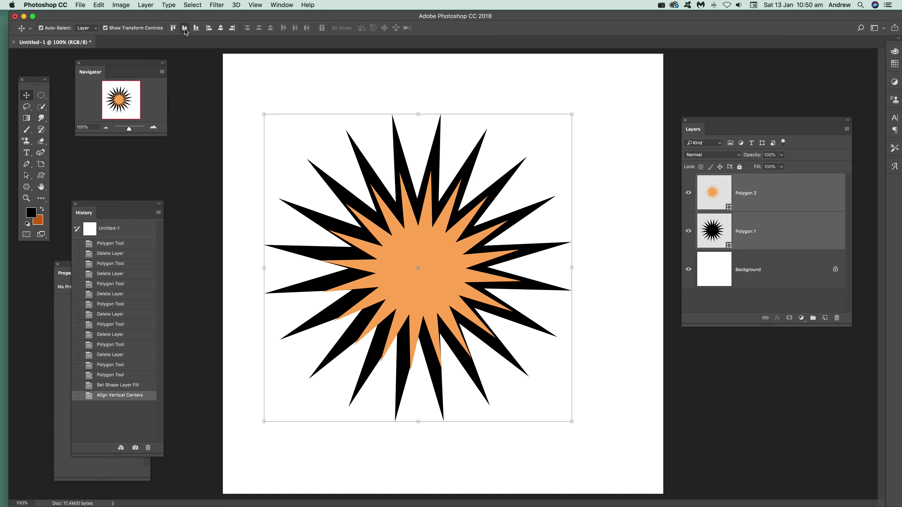
{"action": "left_click", "coordinate": [219, 28]}
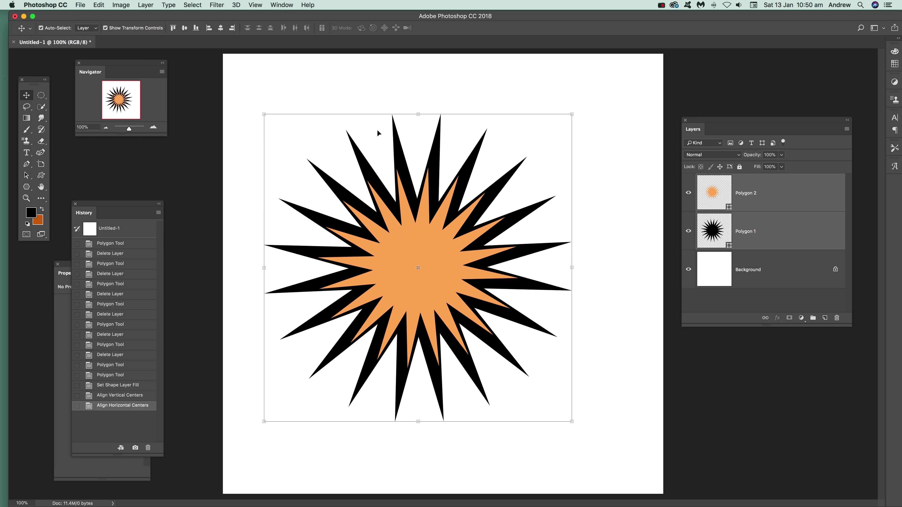
Combine the two stars with Subtract Shapes at Overlap, and shift the resulting ring slightly up before deleting it
{"action": "left_click", "coordinate": [145, 4]}
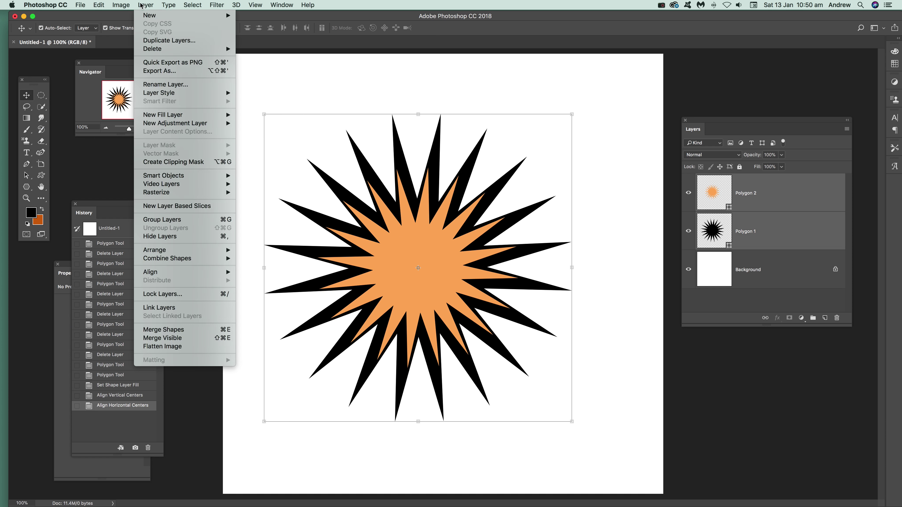
{"action": "mouse_move", "coordinate": [199, 260]}
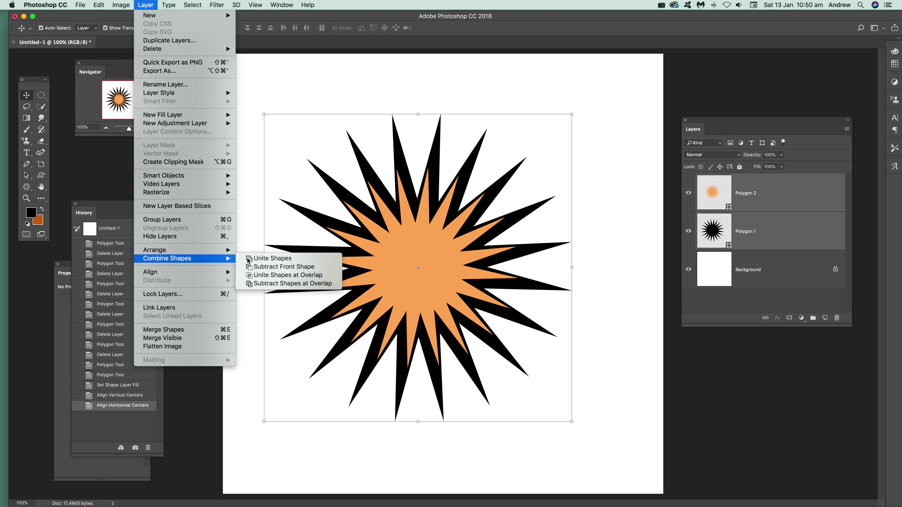
{"action": "left_click", "coordinate": [280, 284]}
{"action": "left_click", "coordinate": [442, 105]}
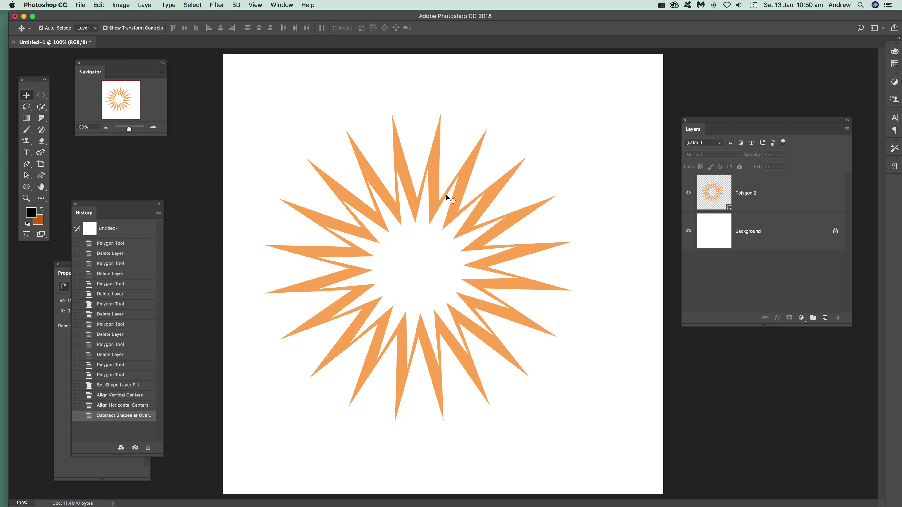
{"action": "left_click_drag", "start_coordinate": [438, 196], "coordinate": [441, 177]}
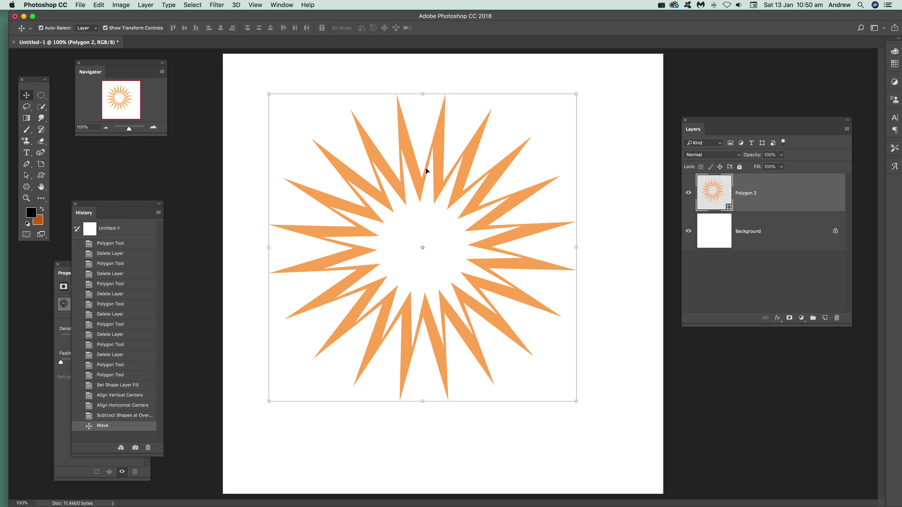
{"action": "key", "text": "Delete"}
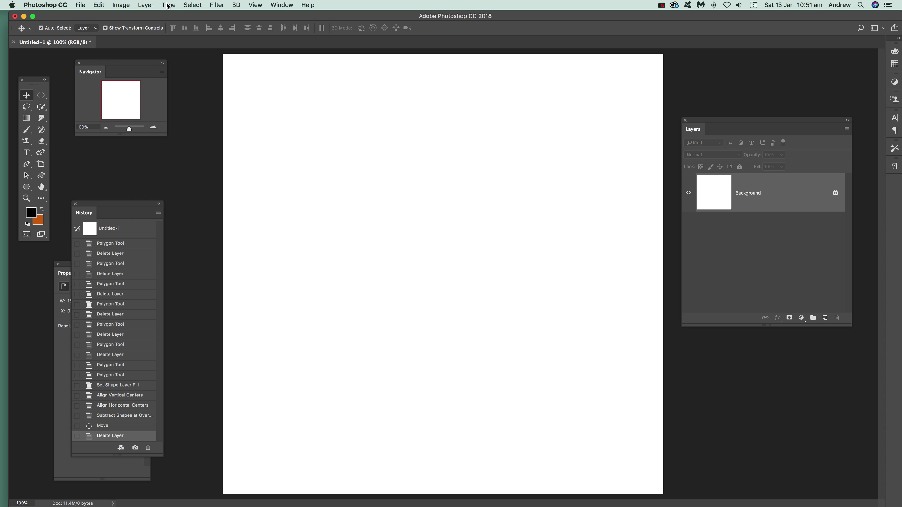
Draw an 11-pointed star about 1385 px wide in the middle of the canvas with the Polygon tool
{"action": "left_click", "coordinate": [27, 187]}
{"action": "left_click_drag", "start_coordinate": [330, 31], "coordinate": [328, 30]}
{"action": "key", "text": "Return"}
{"action": "left_click_drag", "start_coordinate": [427, 263], "coordinate": [538, 370]}
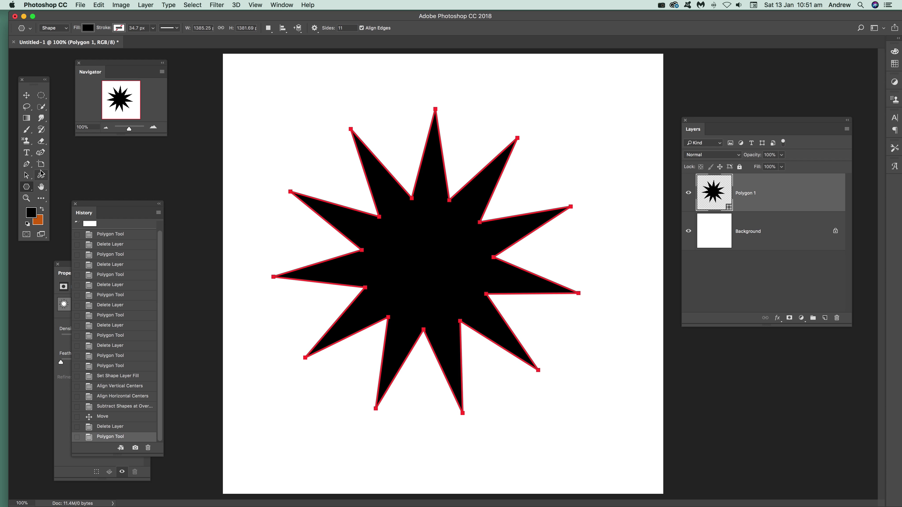
Use the Curvature Pen tool to pull the star's upper-left tip outward and round it into a smooth point
{"action": "left_click", "coordinate": [43, 156]}
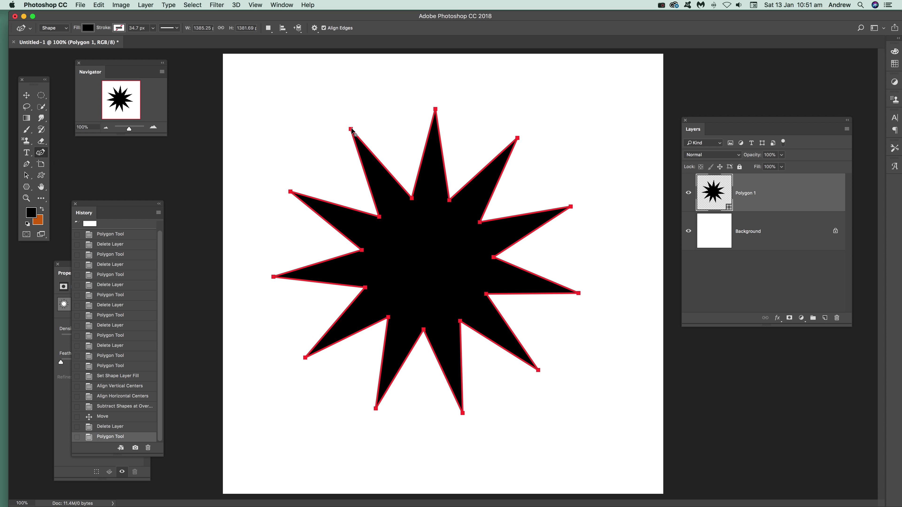
{"action": "left_click_drag", "start_coordinate": [352, 130], "coordinate": [308, 96]}
{"action": "double_click", "coordinate": [335, 118]}
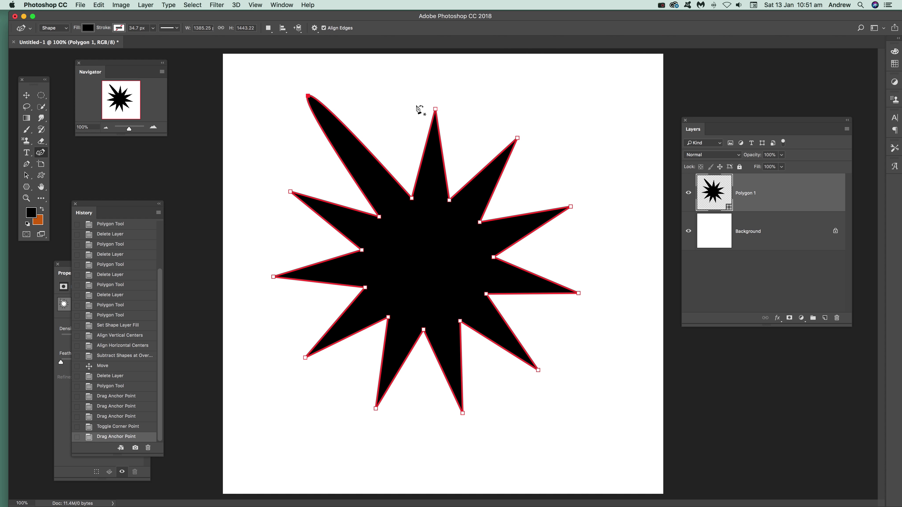
Stretch the star's top, upper-right, lower-right and bottom tips outward unevenly, and pull the short right-hand tip slightly inward
{"action": "left_click_drag", "start_coordinate": [435, 110], "coordinate": [462, 48]}
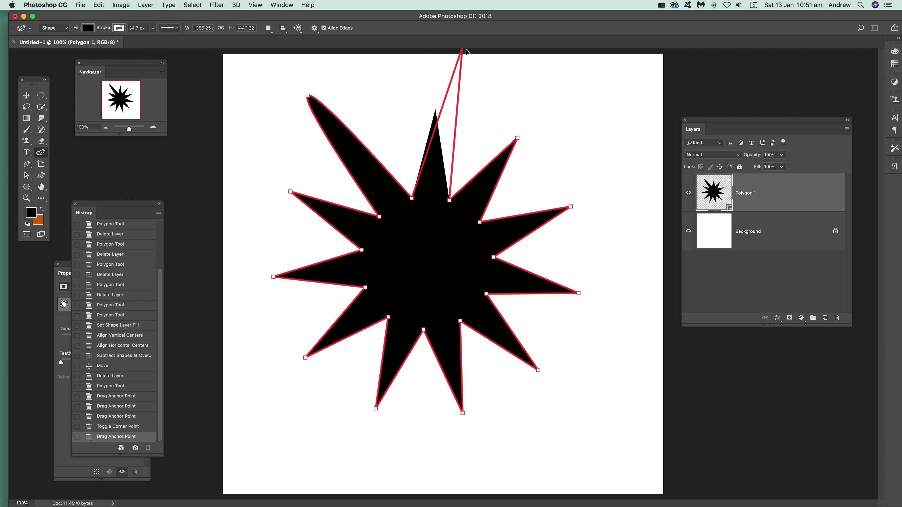
{"action": "left_click_drag", "start_coordinate": [519, 138], "coordinate": [606, 88]}
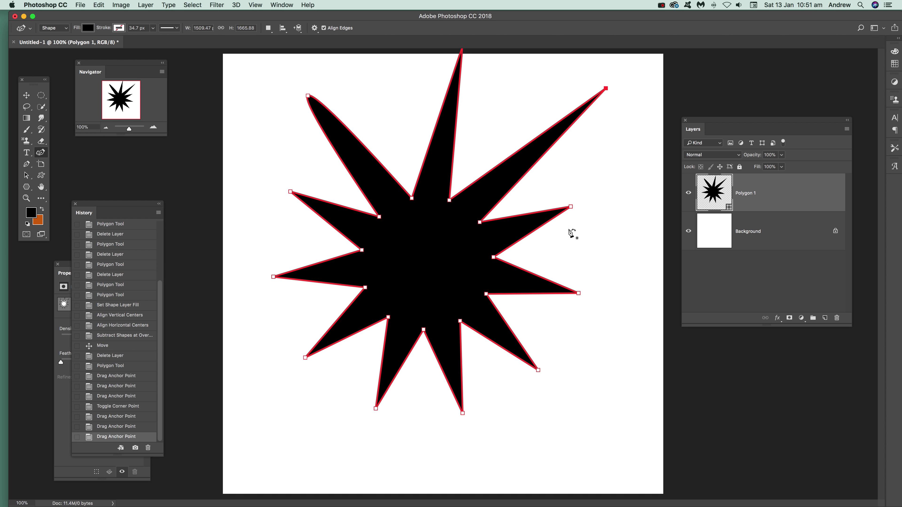
{"action": "left_click_drag", "start_coordinate": [570, 206], "coordinate": [556, 211]}
{"action": "left_click_drag", "start_coordinate": [579, 293], "coordinate": [674, 345]}
{"action": "left_click_drag", "start_coordinate": [539, 370], "coordinate": [580, 442]}
{"action": "left_click_drag", "start_coordinate": [463, 414], "coordinate": [448, 433]}
{"action": "left_click_drag", "start_coordinate": [375, 409], "coordinate": [373, 426]}
Pull the three inner anchor points between the star's lower spikes inward toward its centre
{"action": "left_click_drag", "start_coordinate": [423, 330], "coordinate": [430, 266]}
{"action": "left_click_drag", "start_coordinate": [388, 317], "coordinate": [408, 271]}
{"action": "left_click_drag", "start_coordinate": [460, 322], "coordinate": [451, 276]}
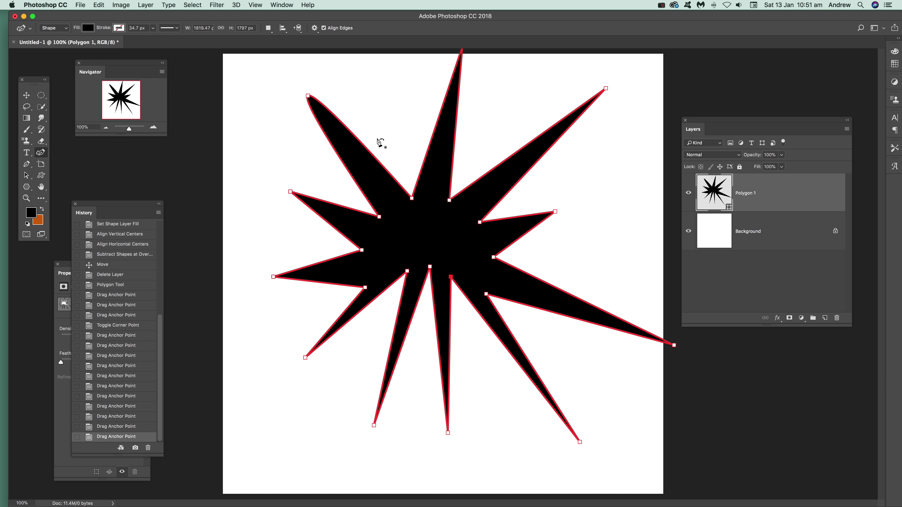